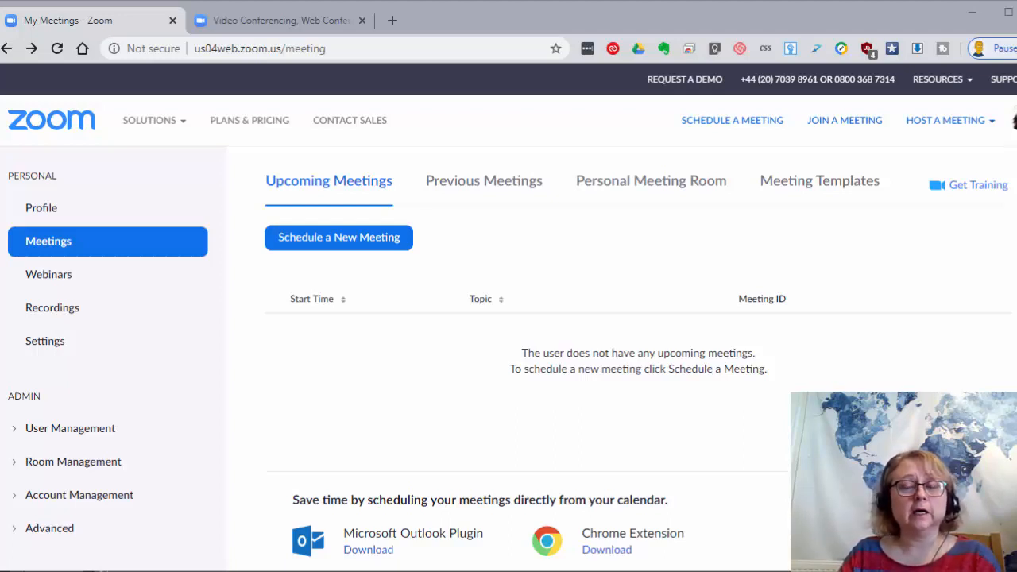
pyautogui.click(318, 20)
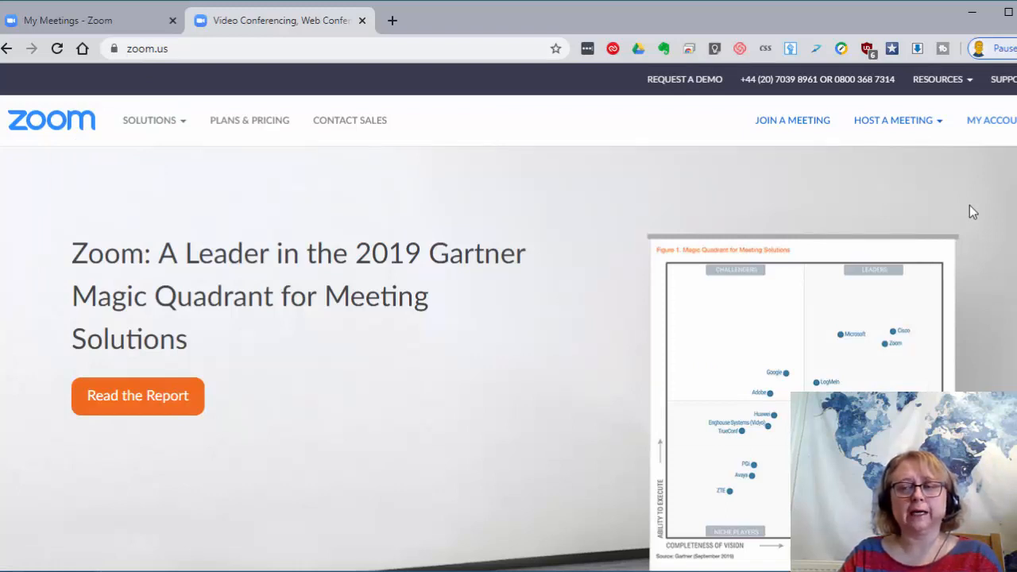
pyautogui.click(105, 22)
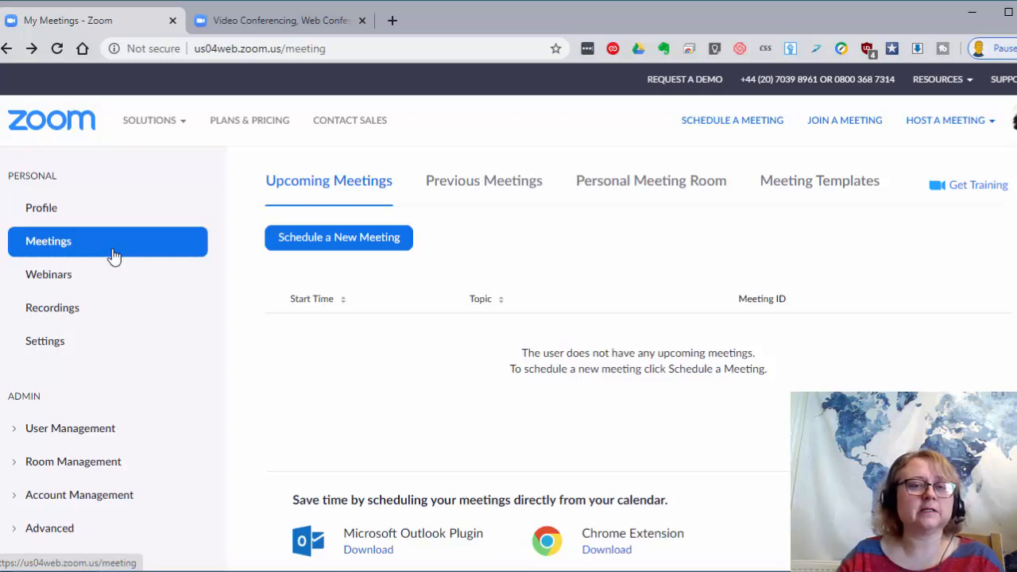
# Create a new scheduled meeting and replace its topic with the host's first name followed by "'s meeting"
pyautogui.click(316, 245)
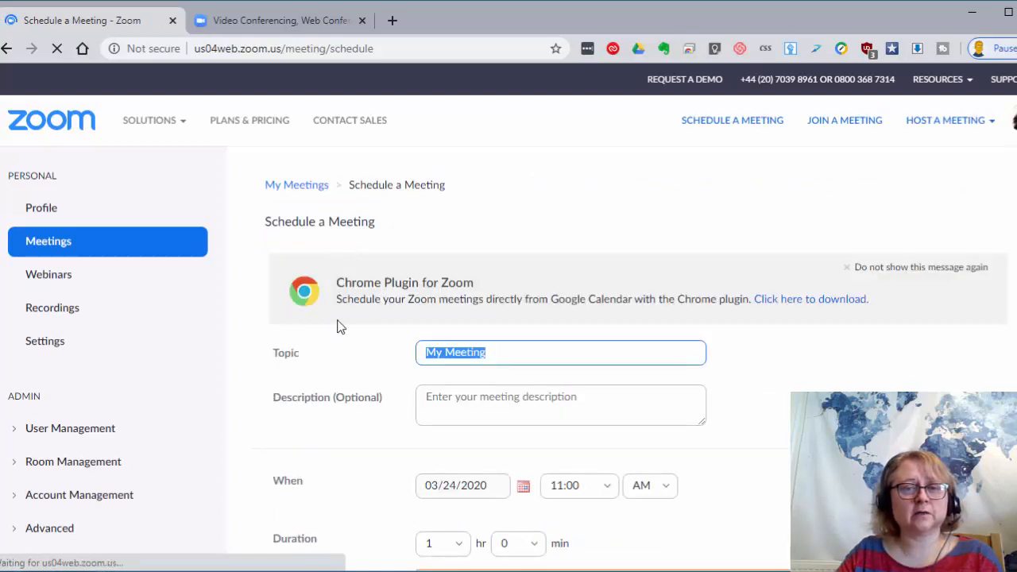
pyautogui.scroll(-3, 363, 323)
pyautogui.scroll(1, 458, 237)
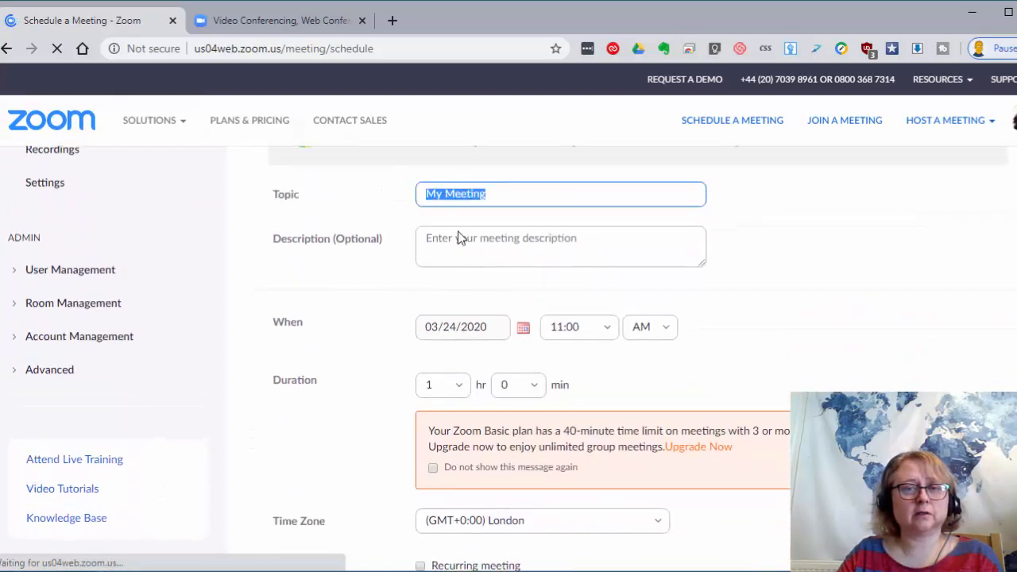
pyautogui.click(504, 200)
pyautogui.moveTo(504, 200); pyautogui.dragTo(420, 197)
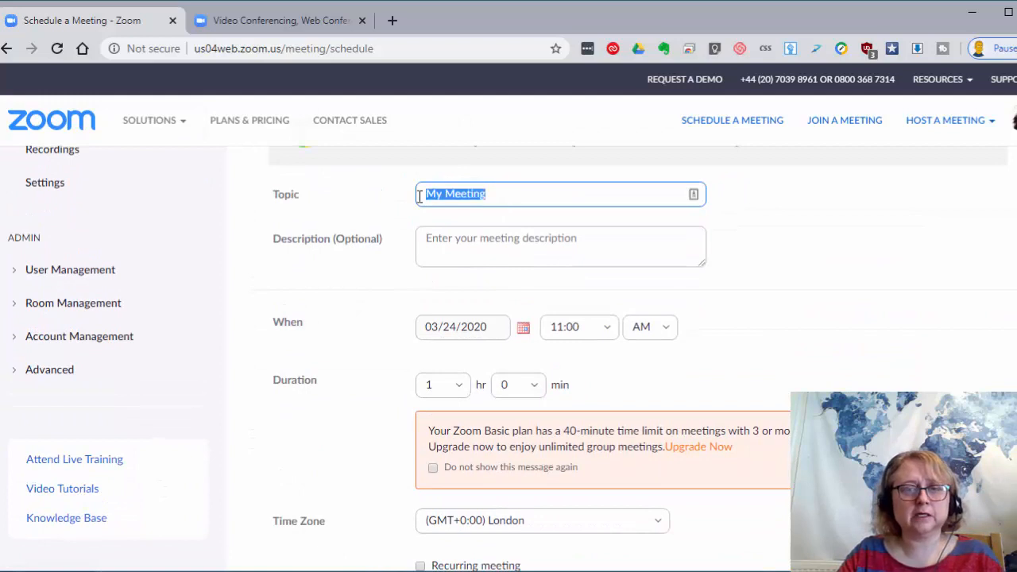
pyautogui.write('Helen')
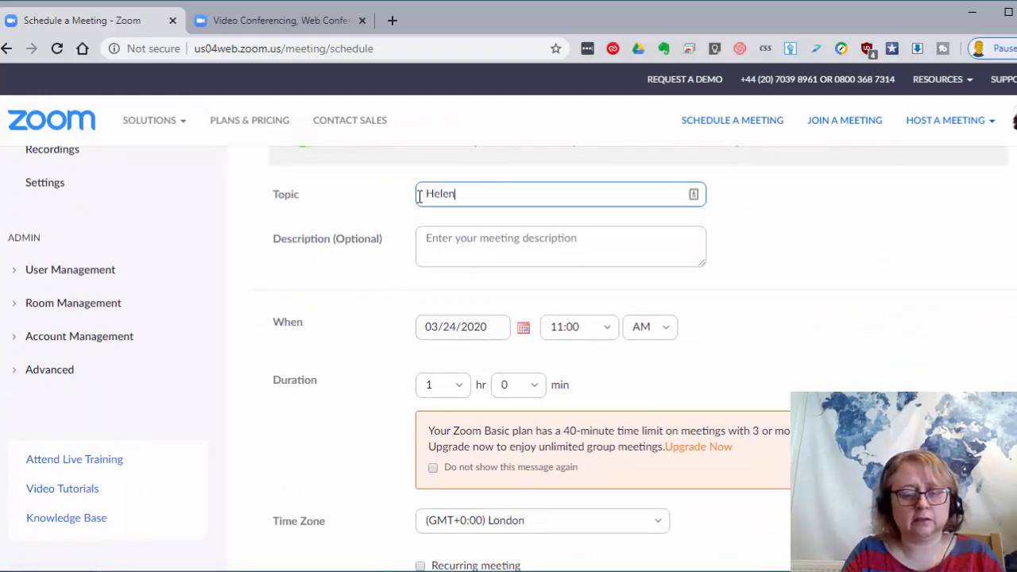
pyautogui.write("'s meeting")
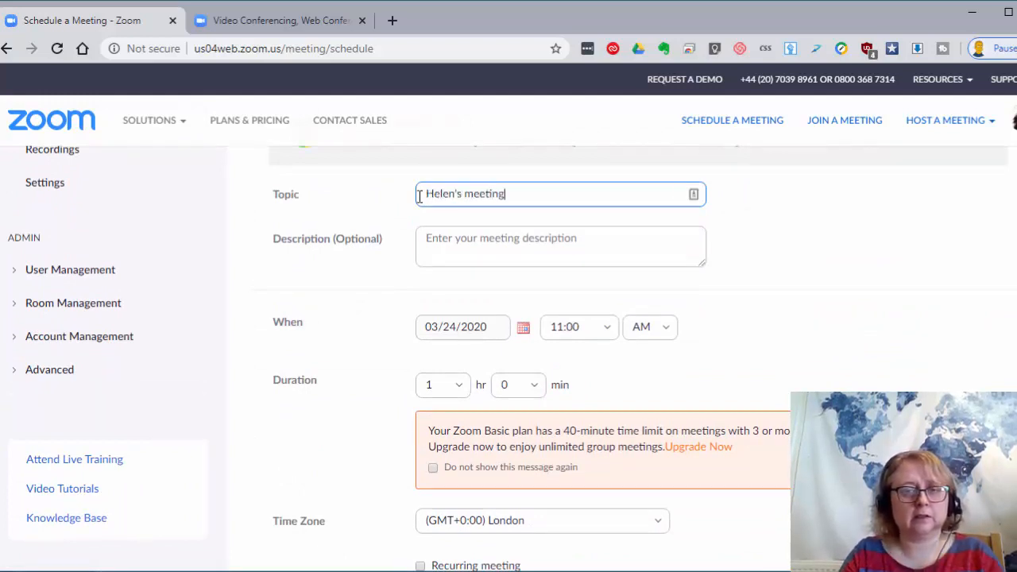
# Review the scheduling form's description, date, duration, time zone, recurrence, meeting ID, password, video and audio settings
pyautogui.click(443, 244)
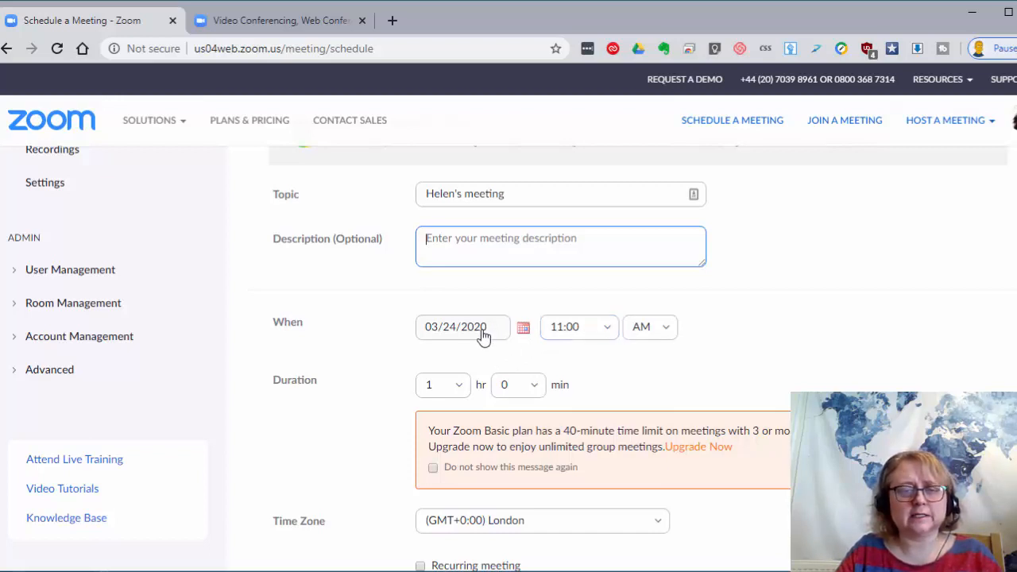
pyautogui.click(461, 389)
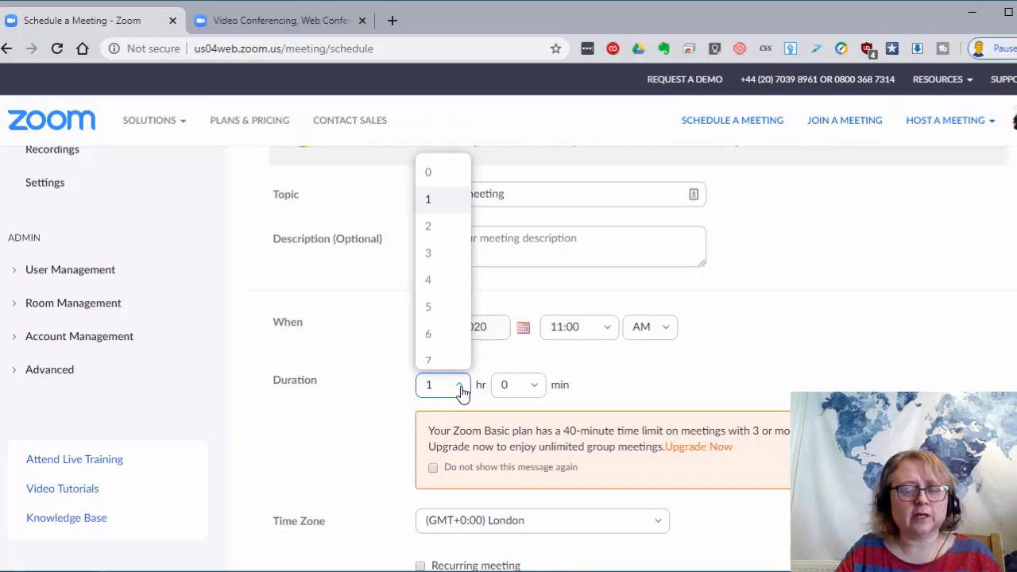
pyautogui.click(640, 392)
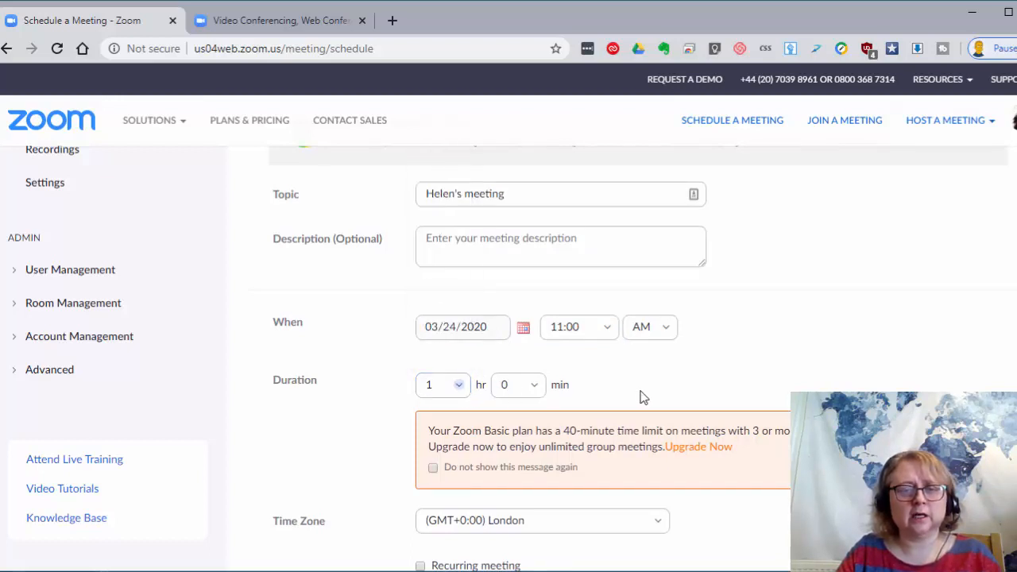
pyautogui.scroll(-1, 493, 481)
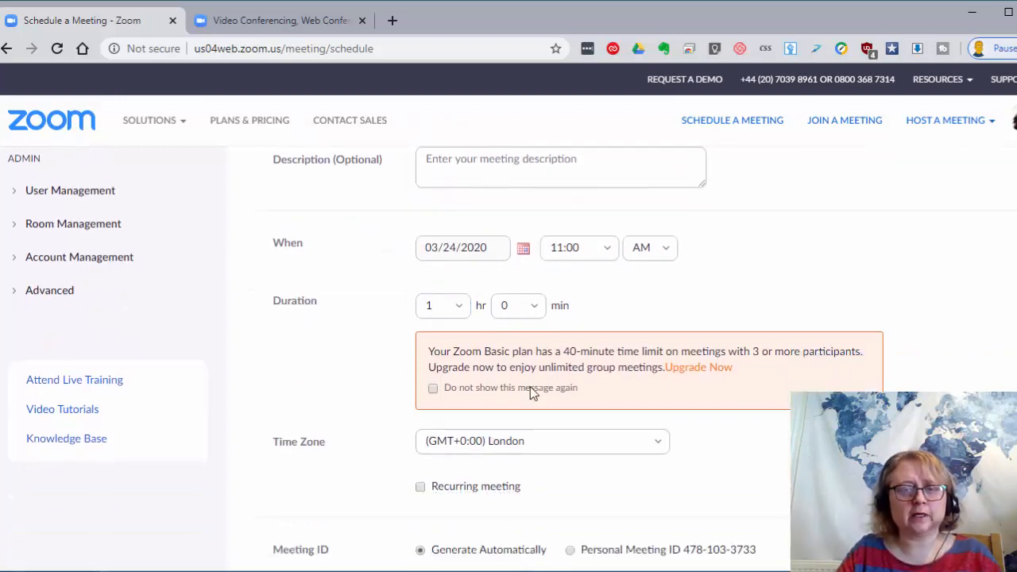
pyautogui.scroll(-2, 747, 441)
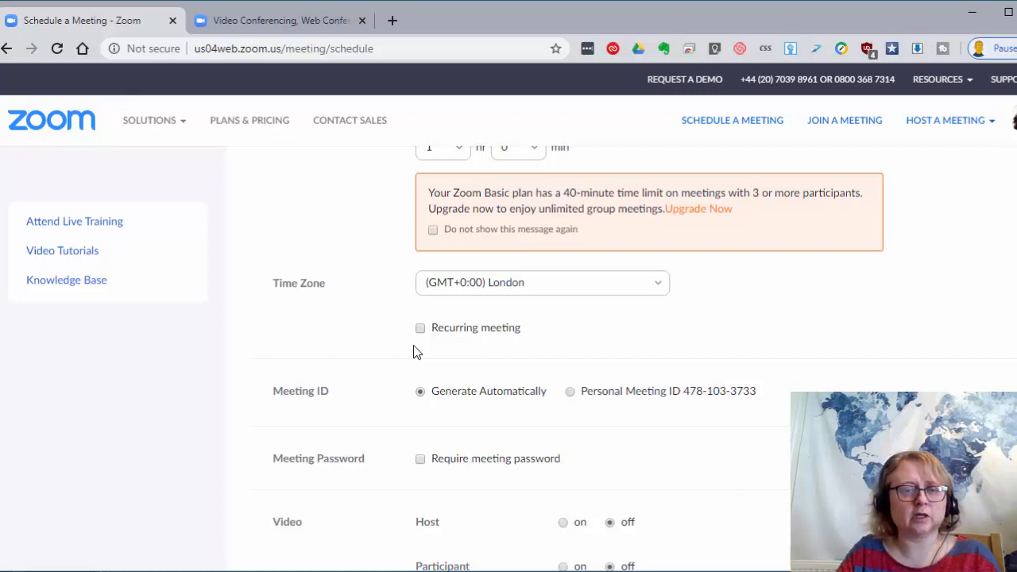
pyautogui.scroll(-1, 413, 352)
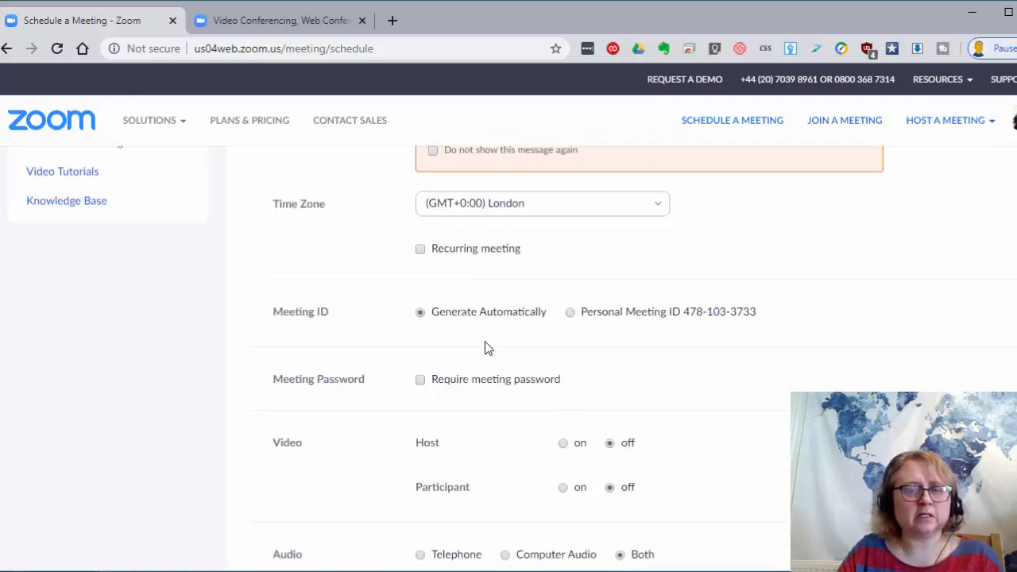
pyautogui.scroll(-1, 485, 350)
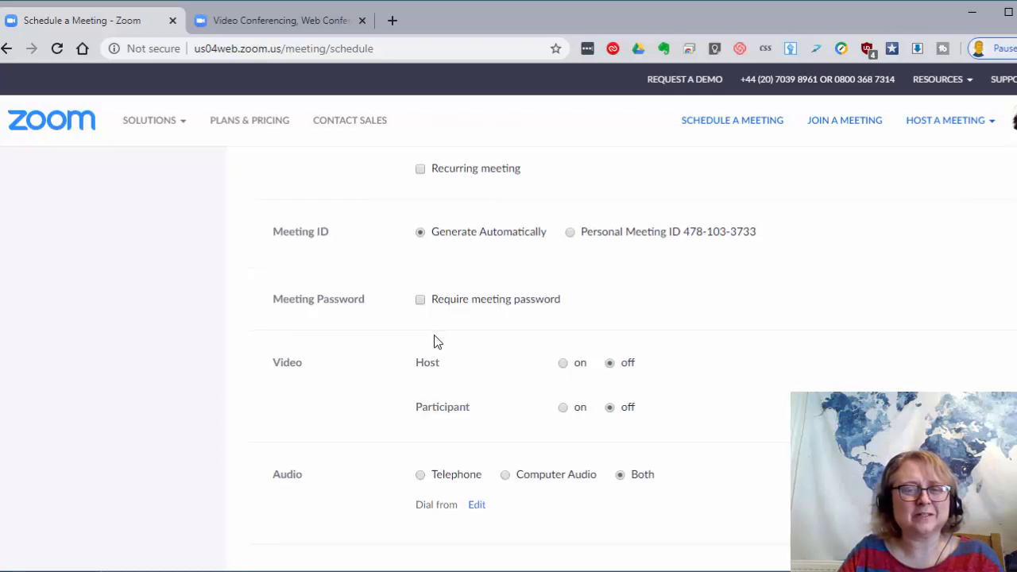
pyautogui.scroll(-1, 380, 368)
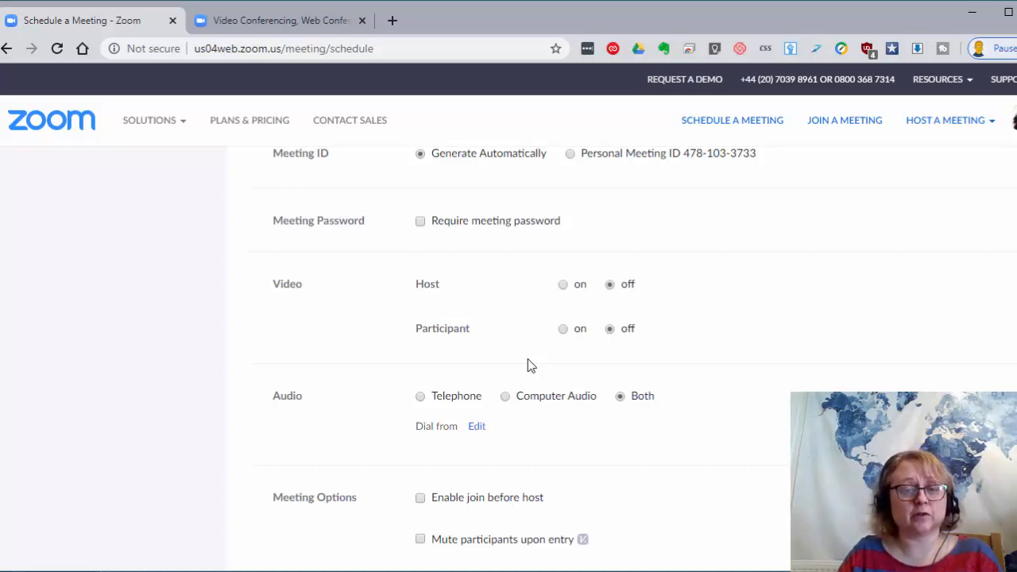
pyautogui.scroll(-2, 531, 366)
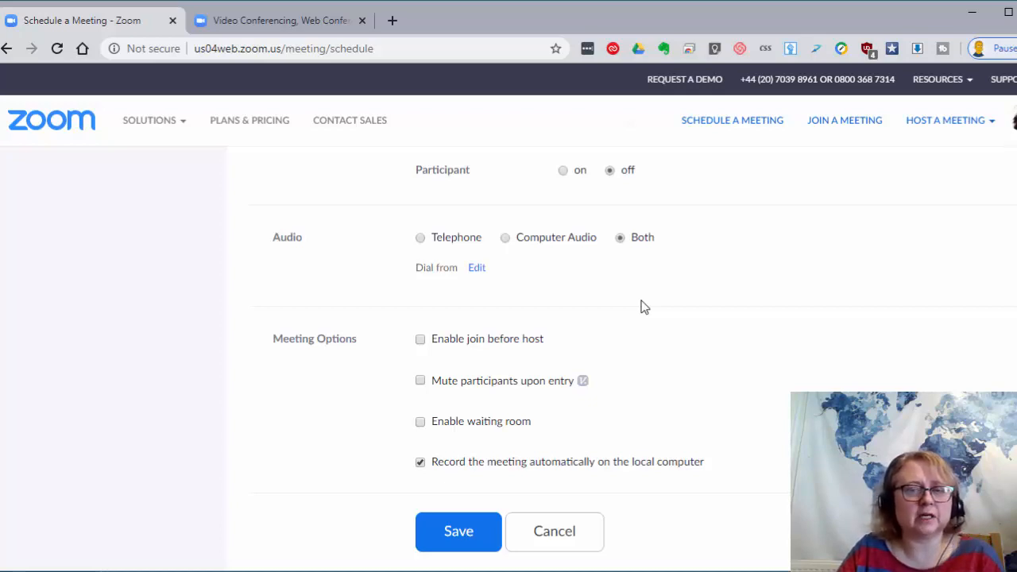
# Turn off automatic recording of the meeting on the local computer and save the scheduled meeting
pyautogui.scroll(-1, 644, 308)
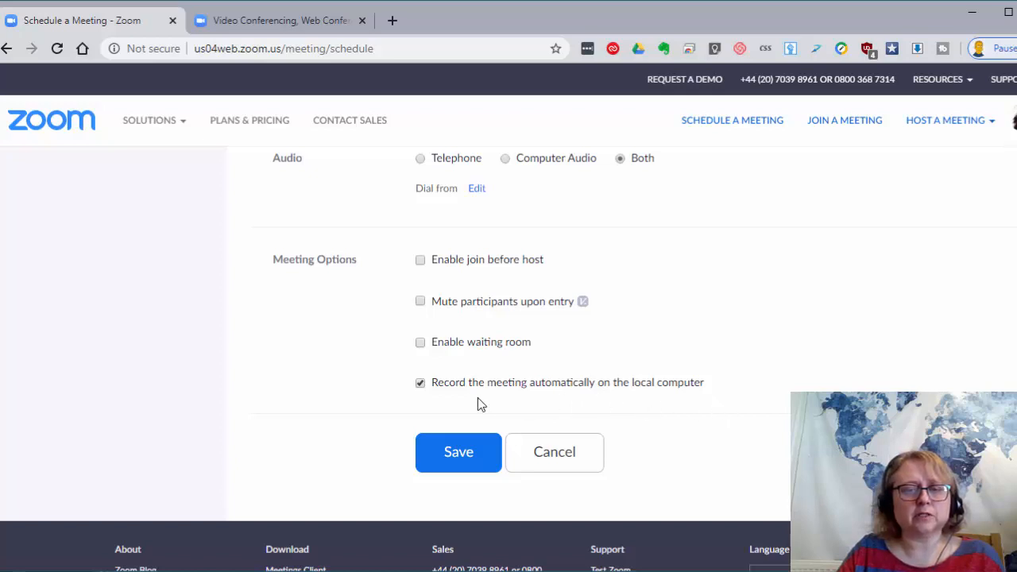
pyautogui.click(420, 383)
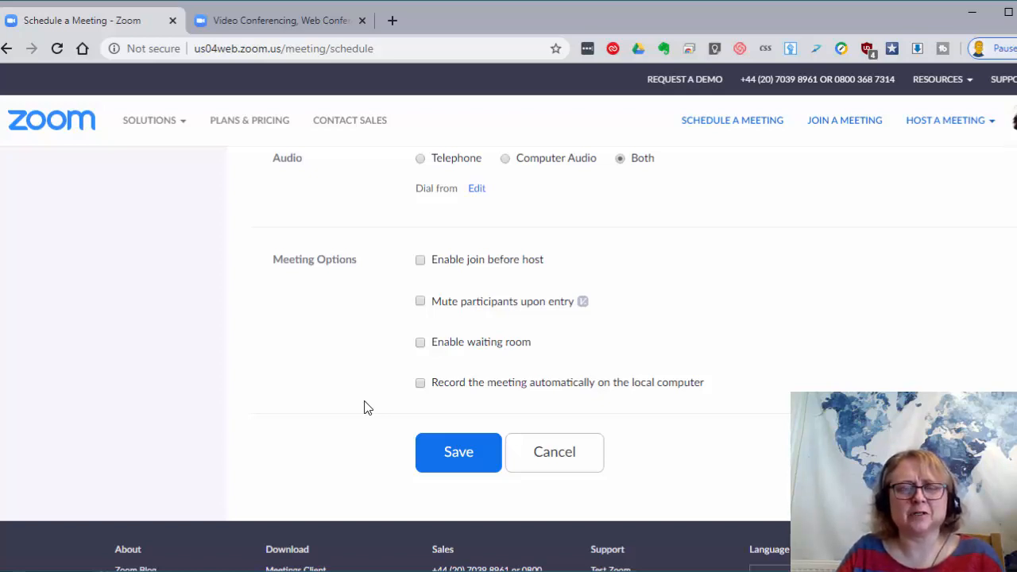
pyautogui.click(453, 459)
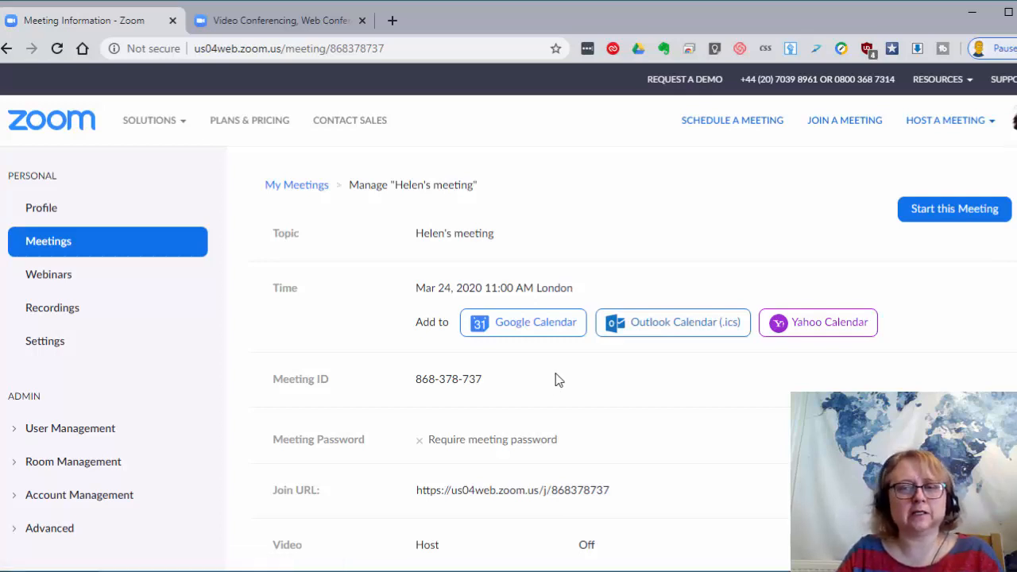
# Review the saved meeting's details, copy its full invitation text, and close the invitation window
pyautogui.scroll(-2, 763, 433)
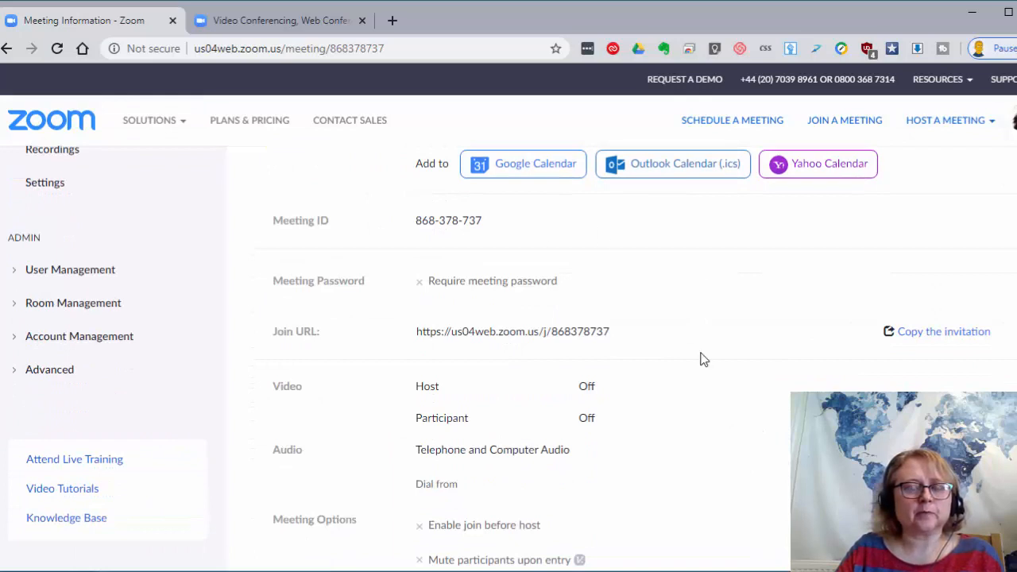
pyautogui.scroll(-1, 700, 362)
pyautogui.scroll(1, 636, 361)
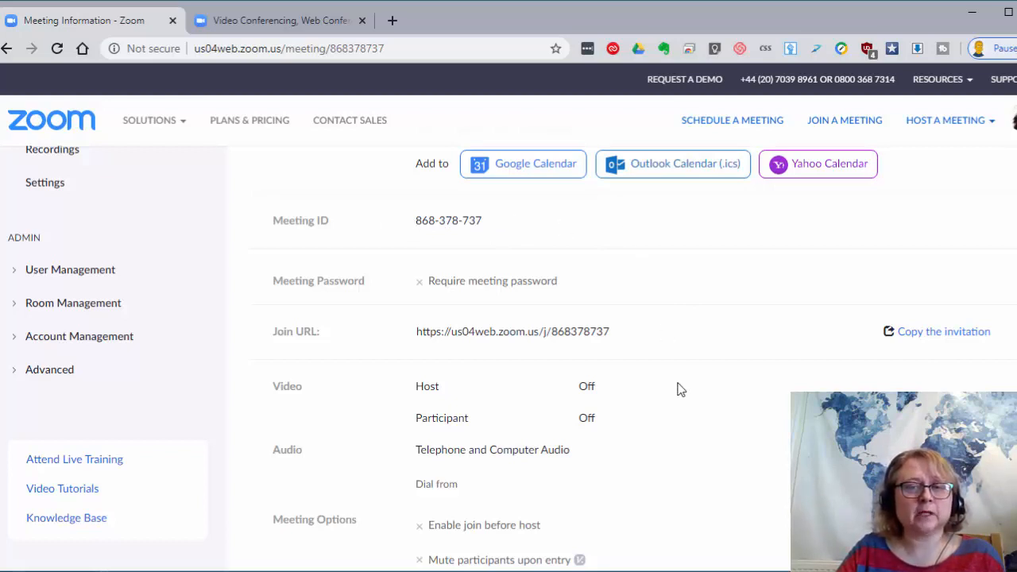
pyautogui.scroll(-1, 677, 403)
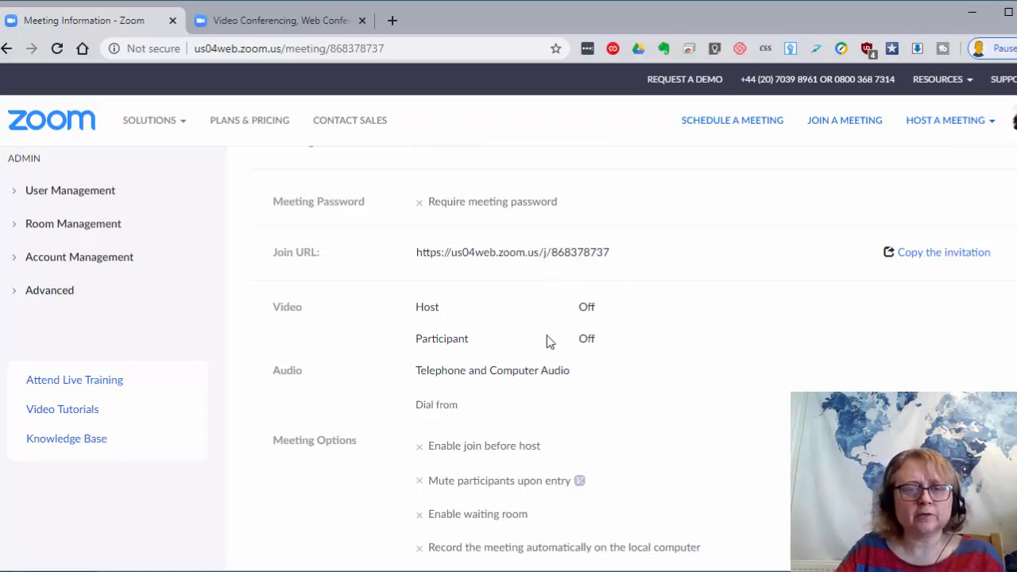
pyautogui.scroll(-3, 547, 342)
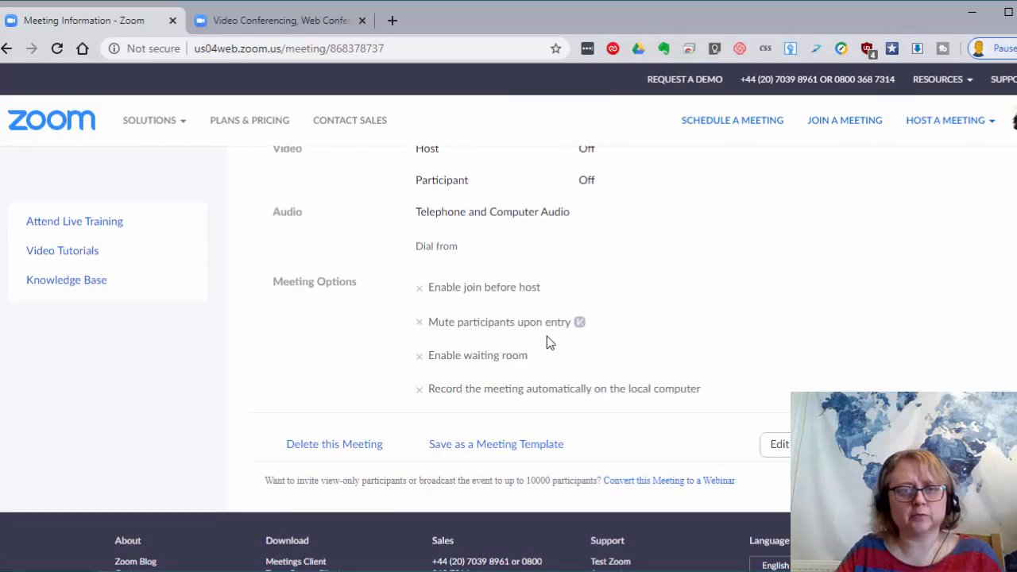
pyautogui.scroll(3, 547, 341)
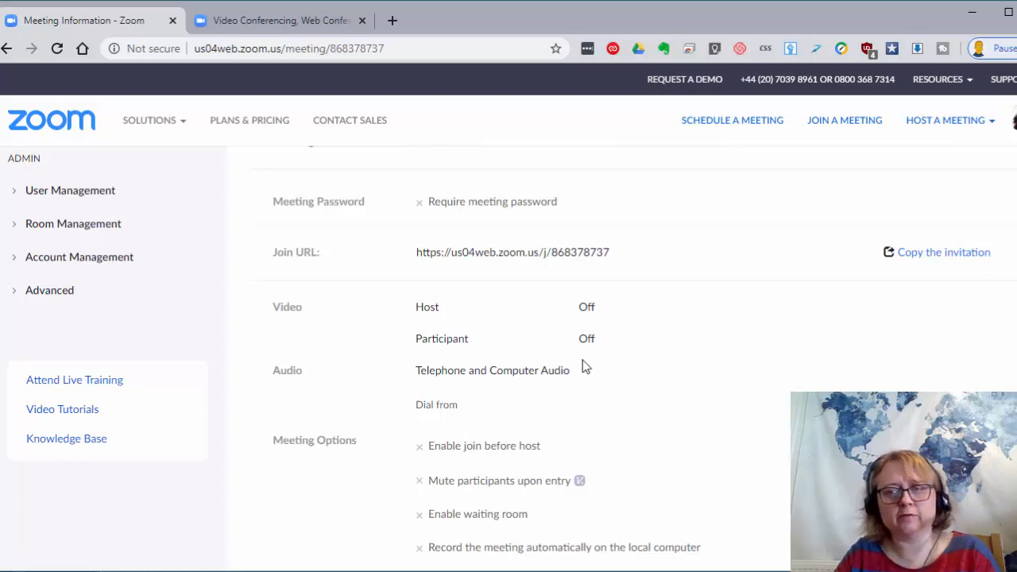
pyautogui.click(934, 261)
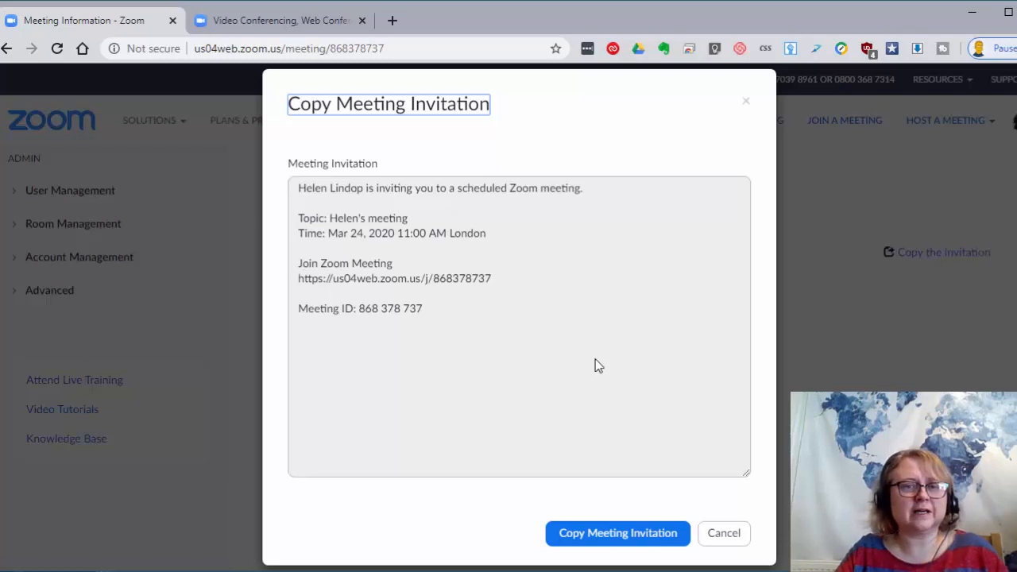
pyautogui.click(639, 536)
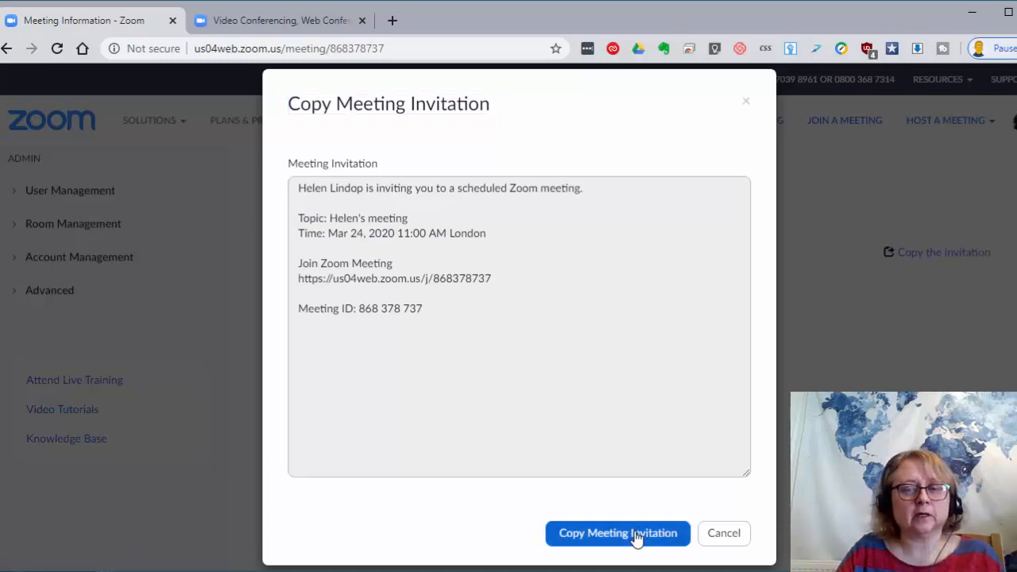
pyautogui.click(545, 394)
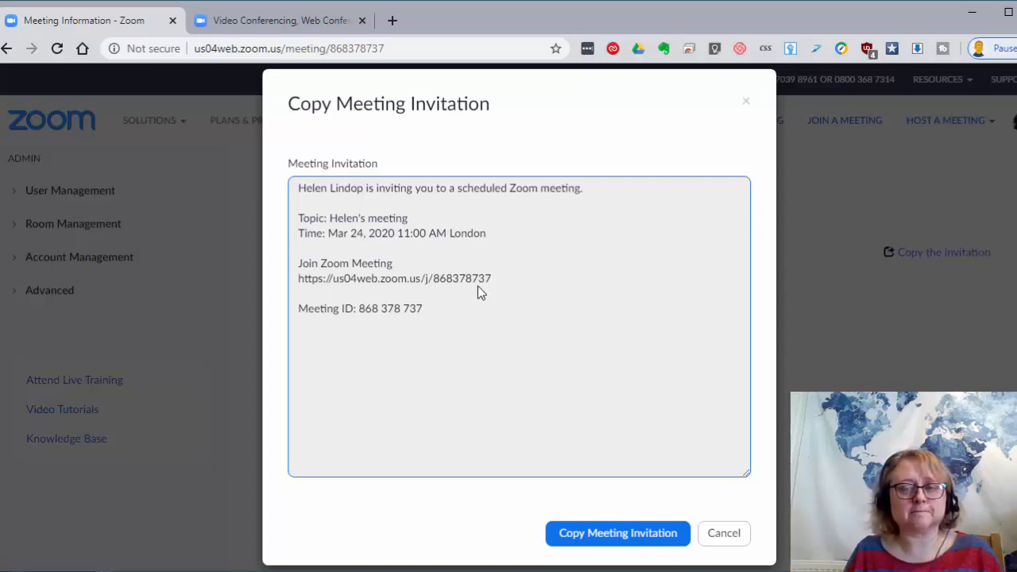
pyautogui.click(727, 538)
# Check the edit and start options under the meeting details and return to the list of upcoming meetings
pyautogui.scroll(-5, 759, 418)
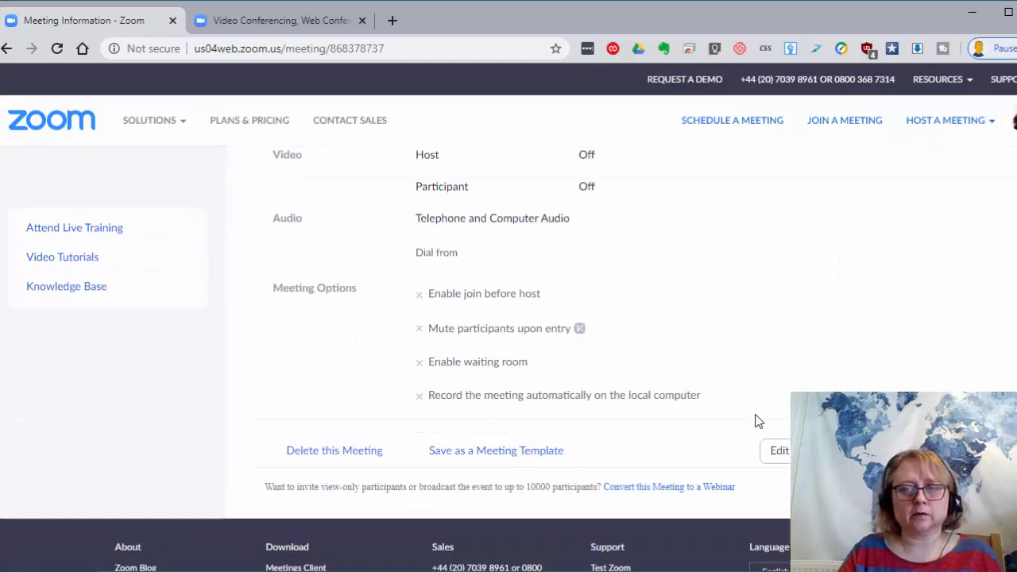
pyautogui.scroll(2, 756, 421)
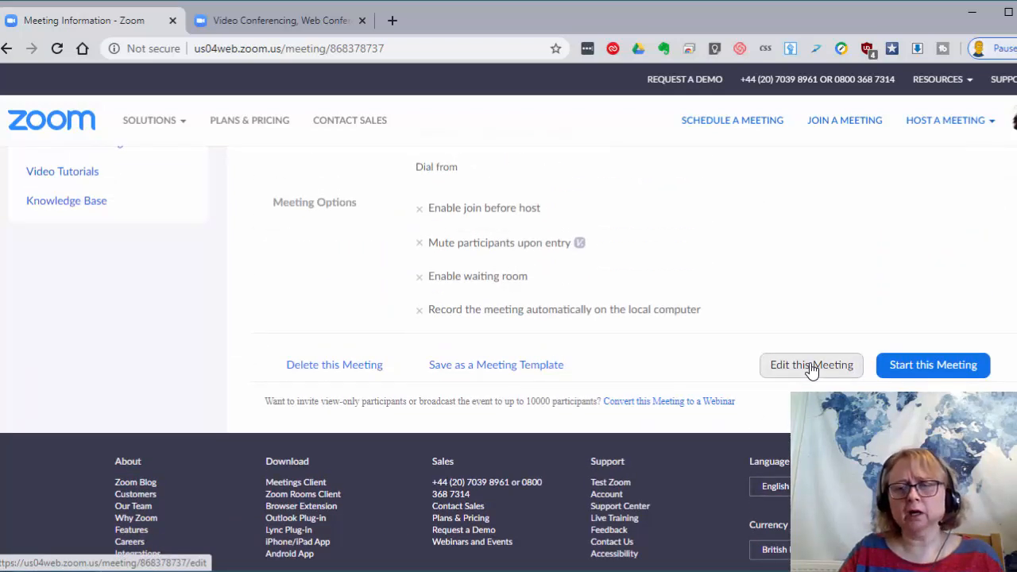
pyautogui.scroll(1, 915, 437)
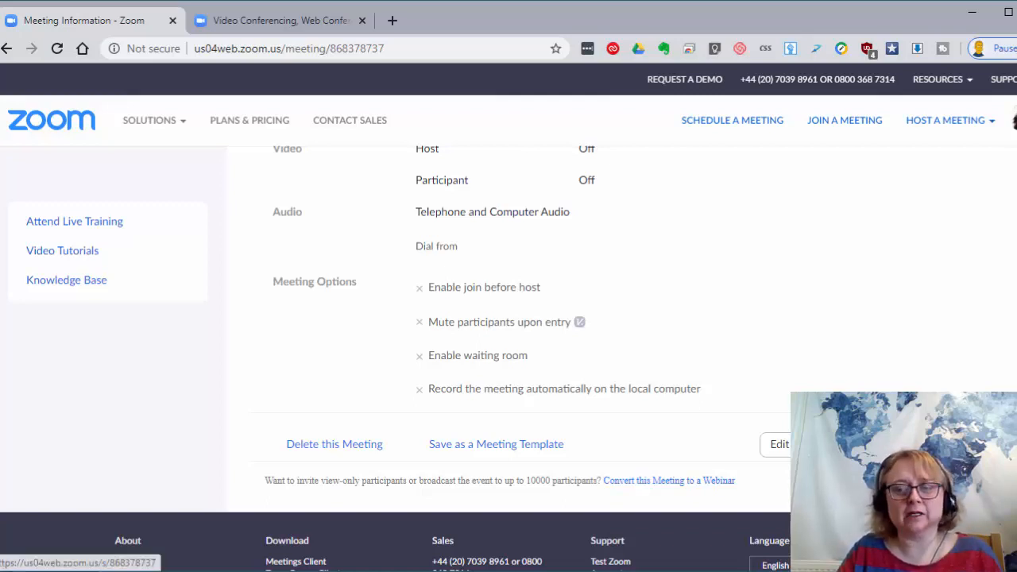
pyautogui.scroll(5, 509, 358)
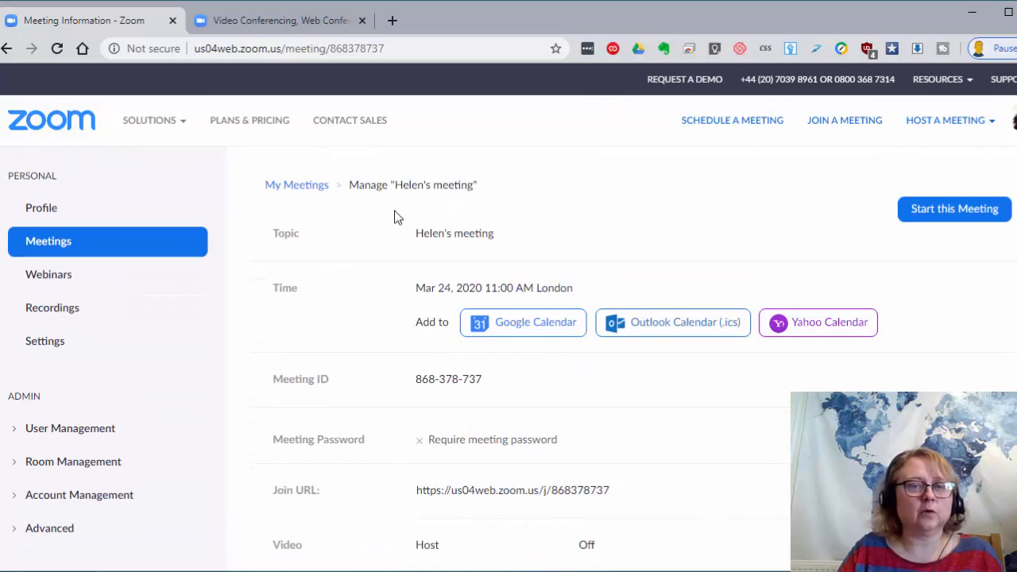
pyautogui.click(296, 189)
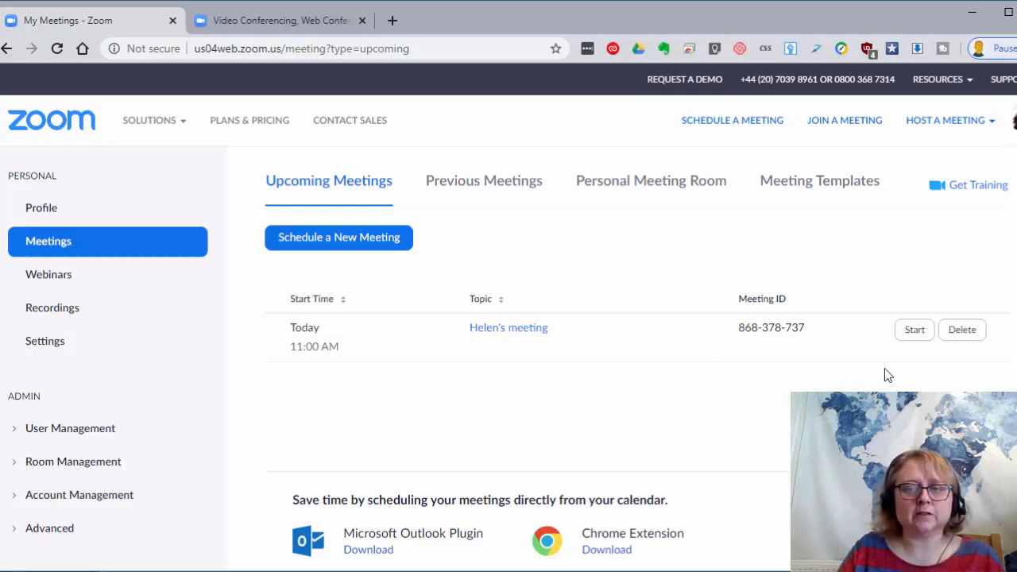
# Start the scheduled meeting in the Zoom Meetings desktop application and join it with computer audio
pyautogui.click(915, 331)
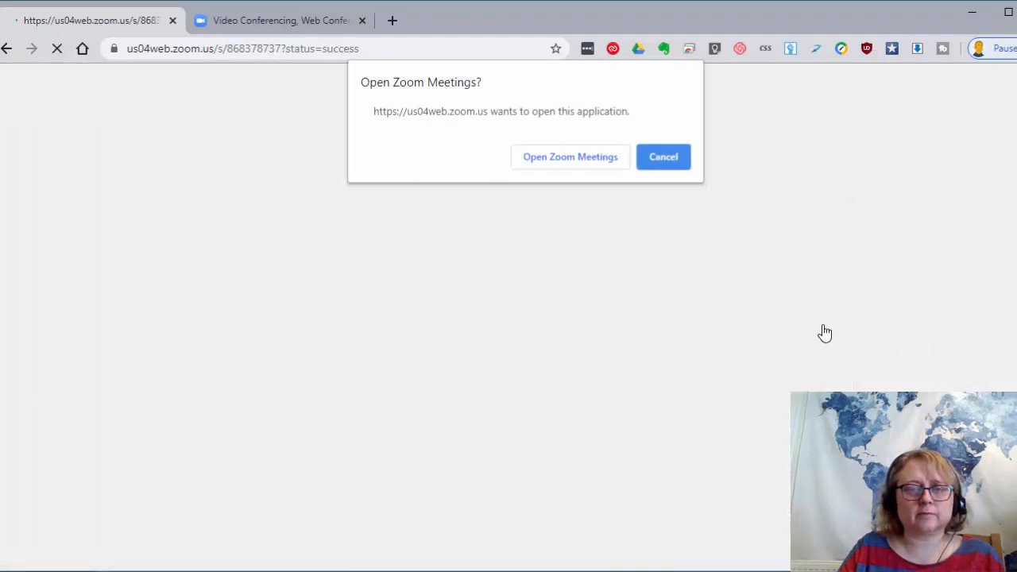
pyautogui.click(560, 157)
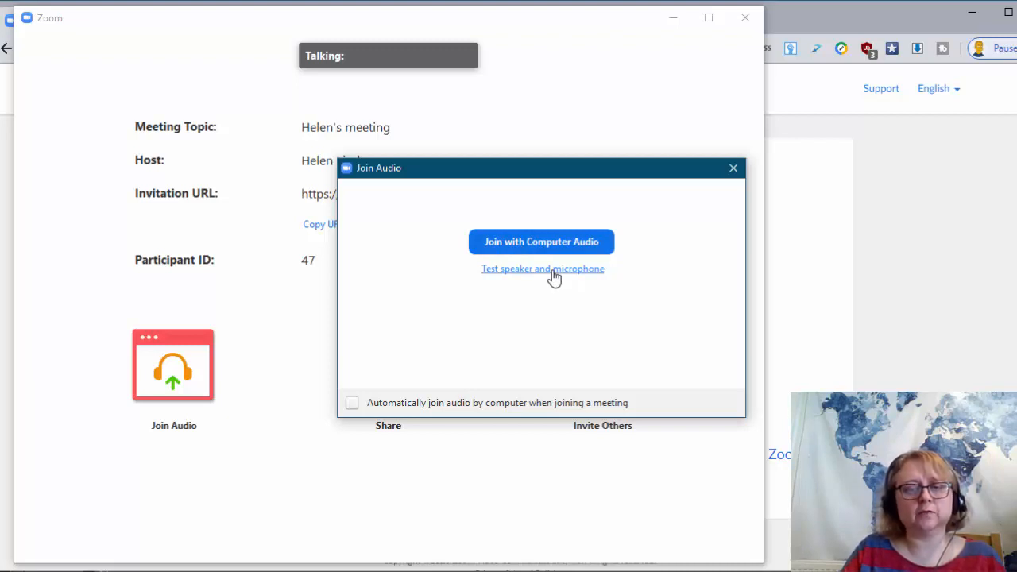
pyautogui.click(535, 243)
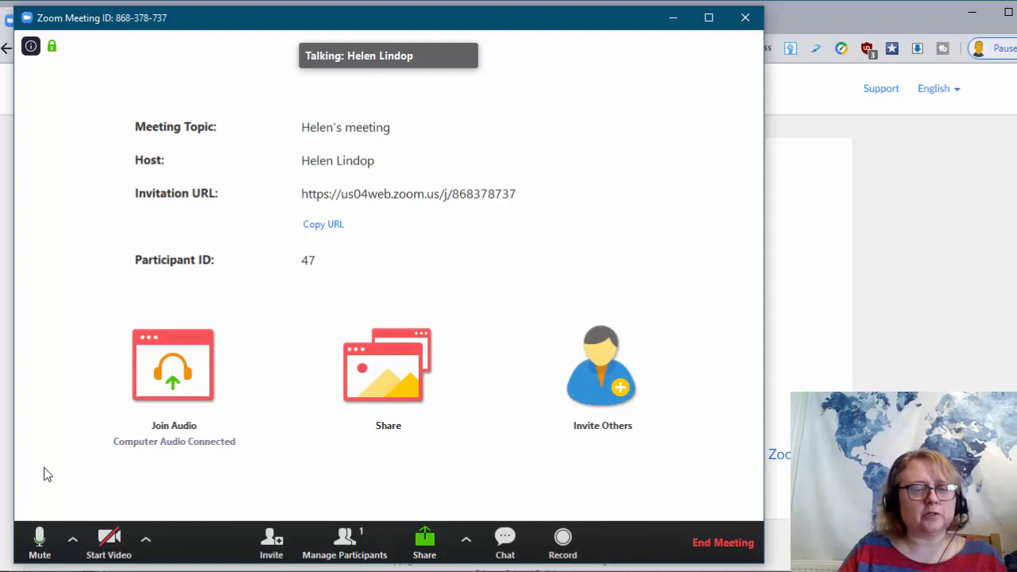
# Mute and unmute the microphone to test the audio control, and try the meeting's video control
pyautogui.click(40, 547)
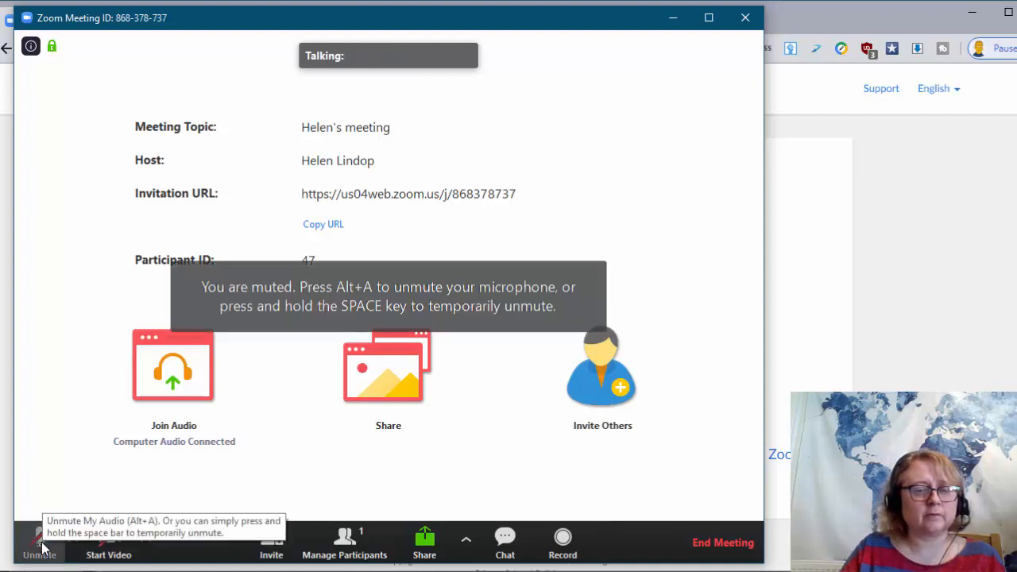
pyautogui.click(39, 546)
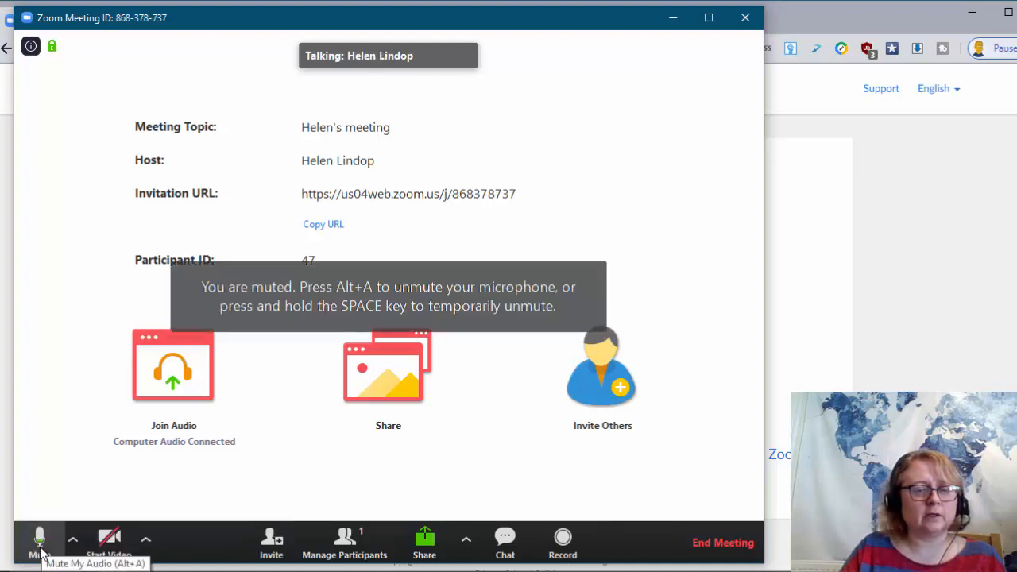
pyautogui.click(112, 541)
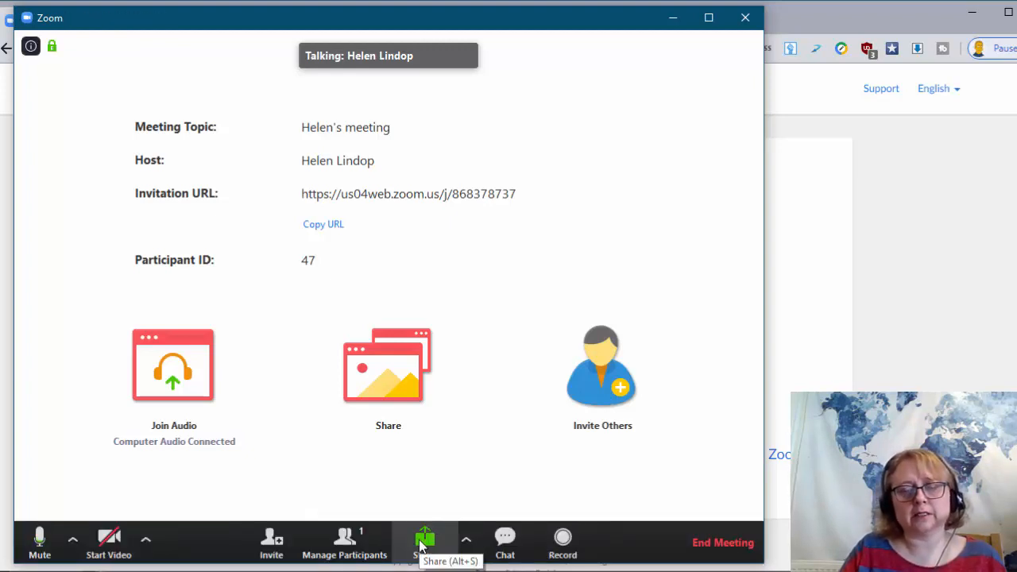
# Open the meeting's group chat and send the message "Hello" to everyone
pyautogui.click(513, 549)
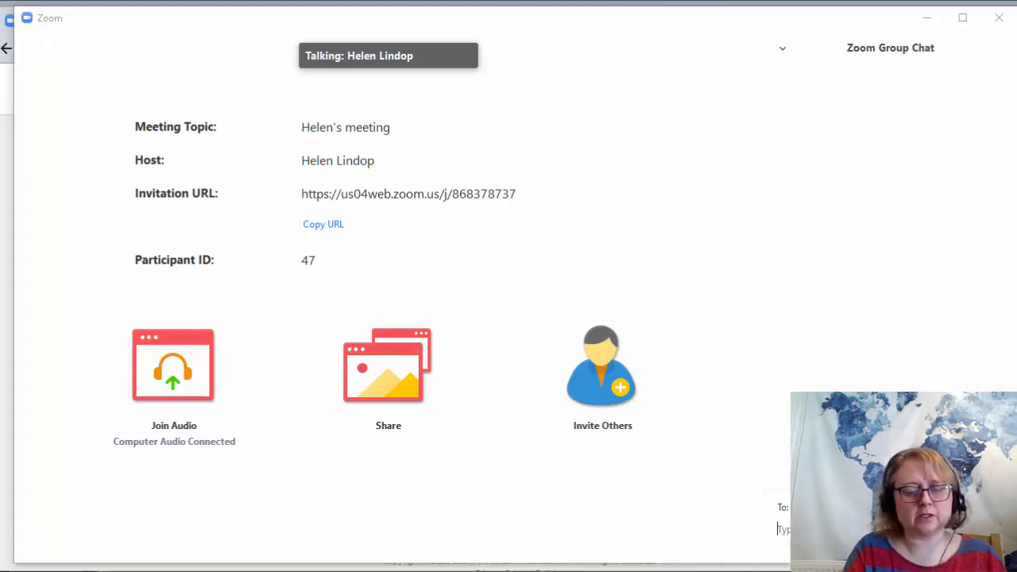
pyautogui.write('Hello')
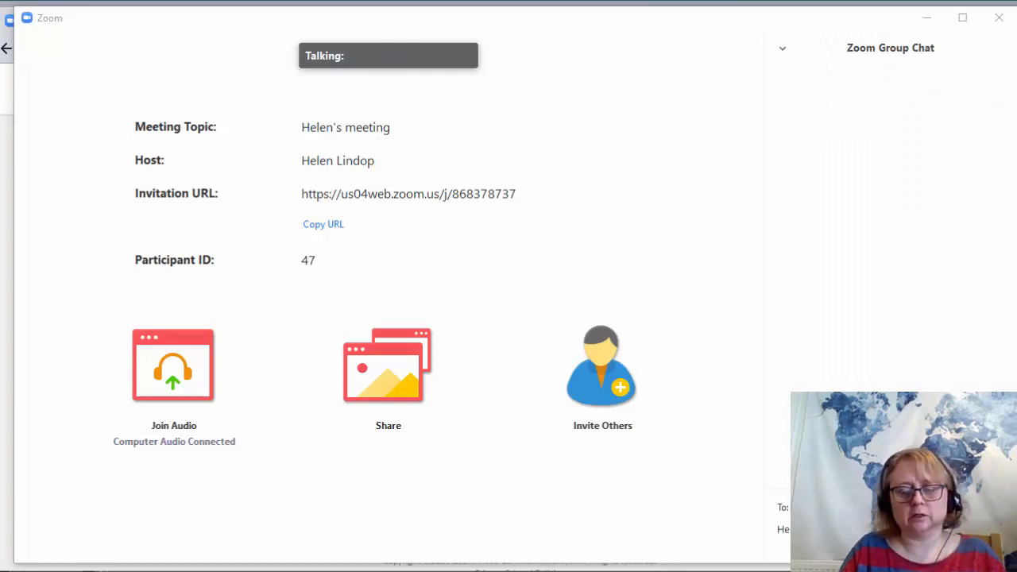
pyautogui.press('Return')
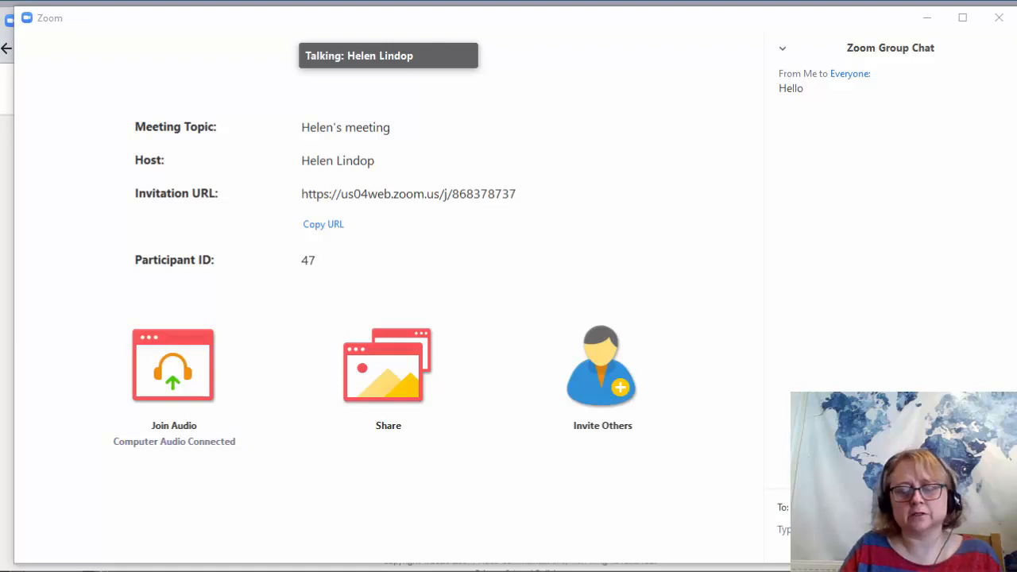
# End the meeting for all participants and close the Zoom Cloud Meetings window
pyautogui.moveTo(473, 525)
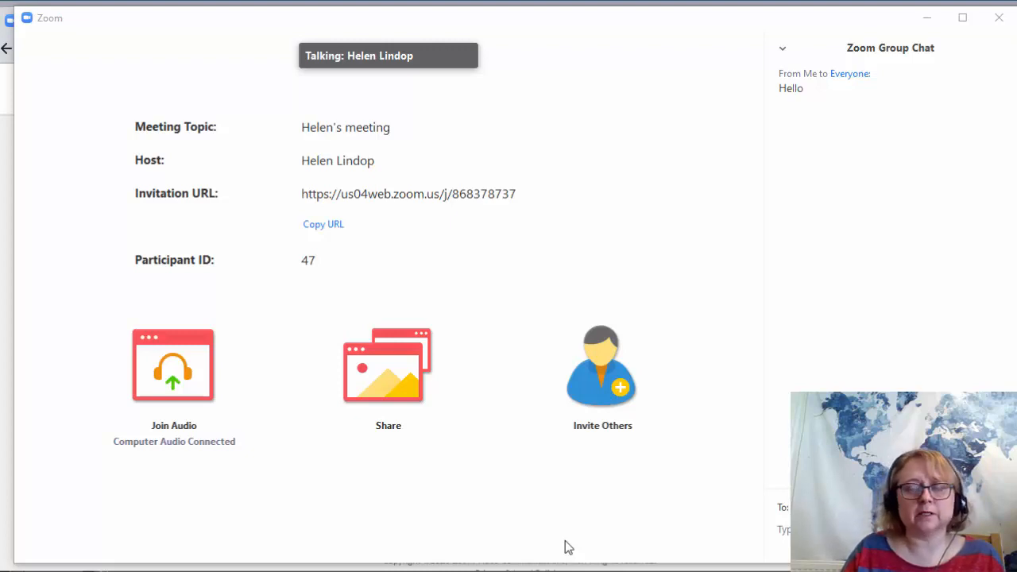
pyautogui.moveTo(565, 528)
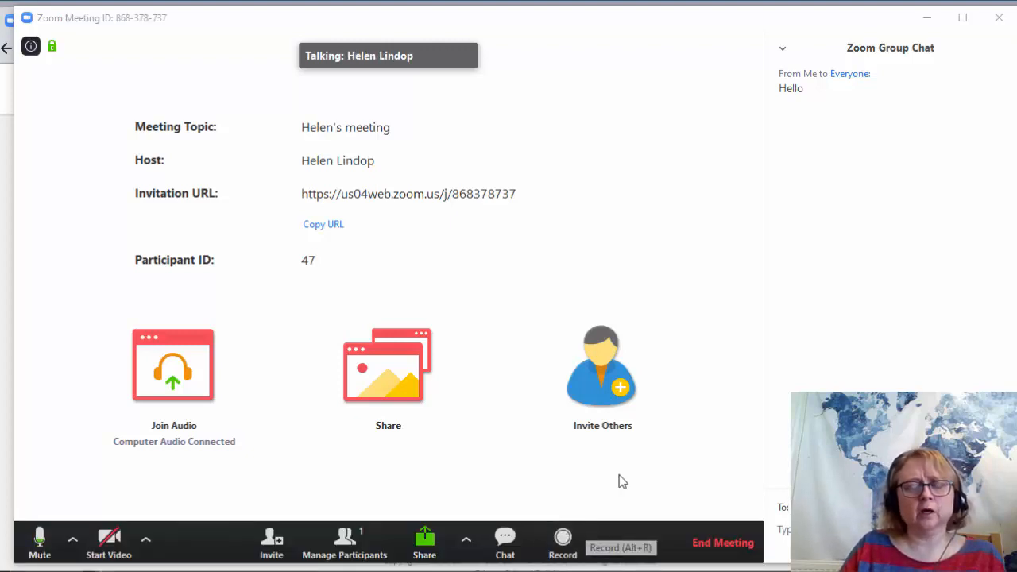
pyautogui.click(724, 547)
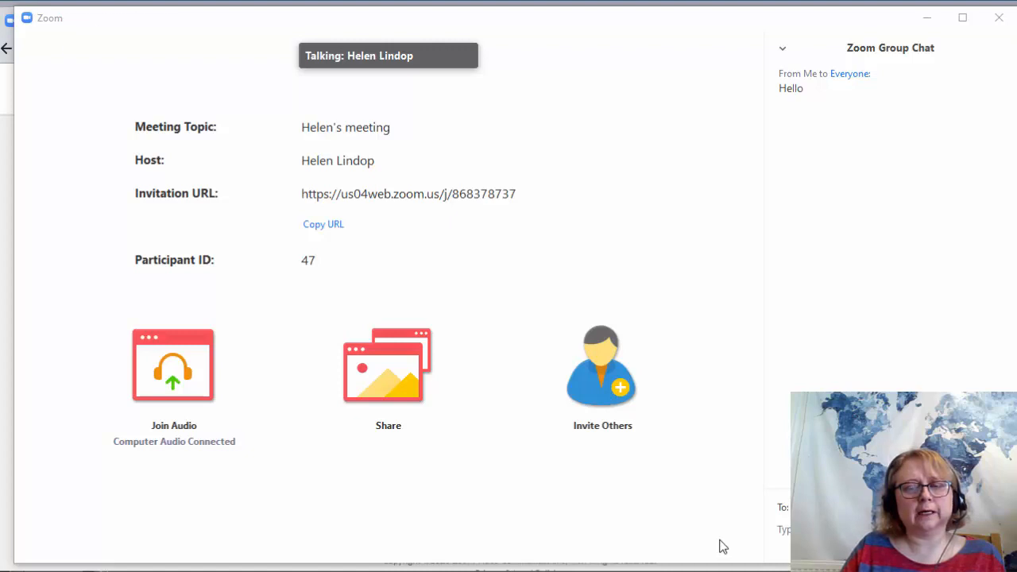
pyautogui.moveTo(720, 547)
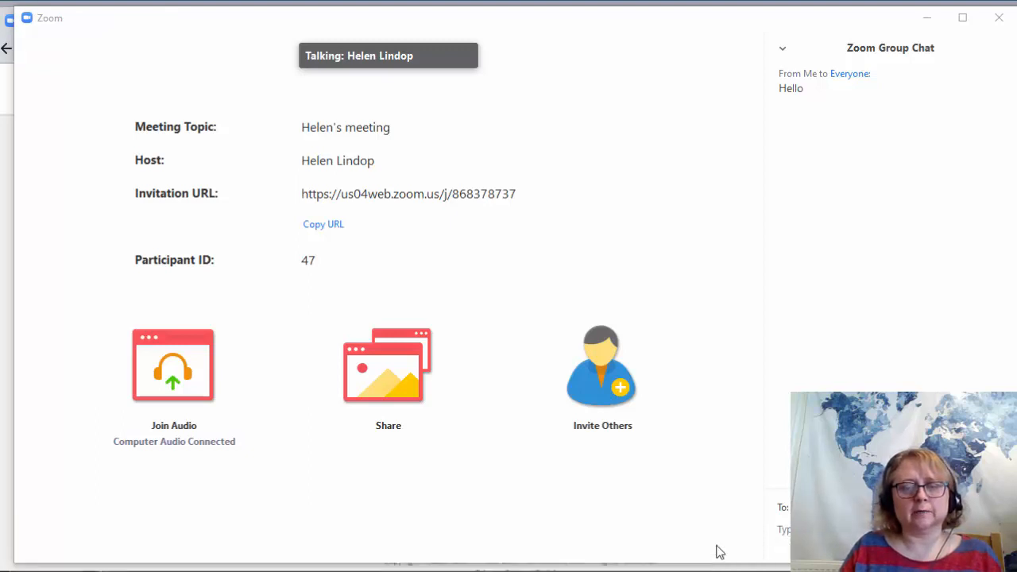
pyautogui.click(721, 544)
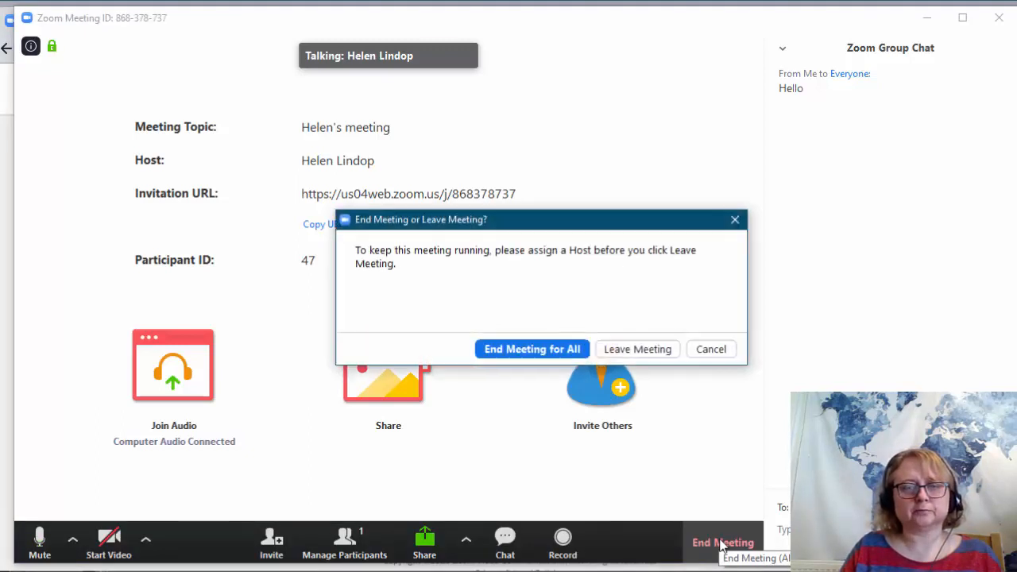
pyautogui.click(534, 350)
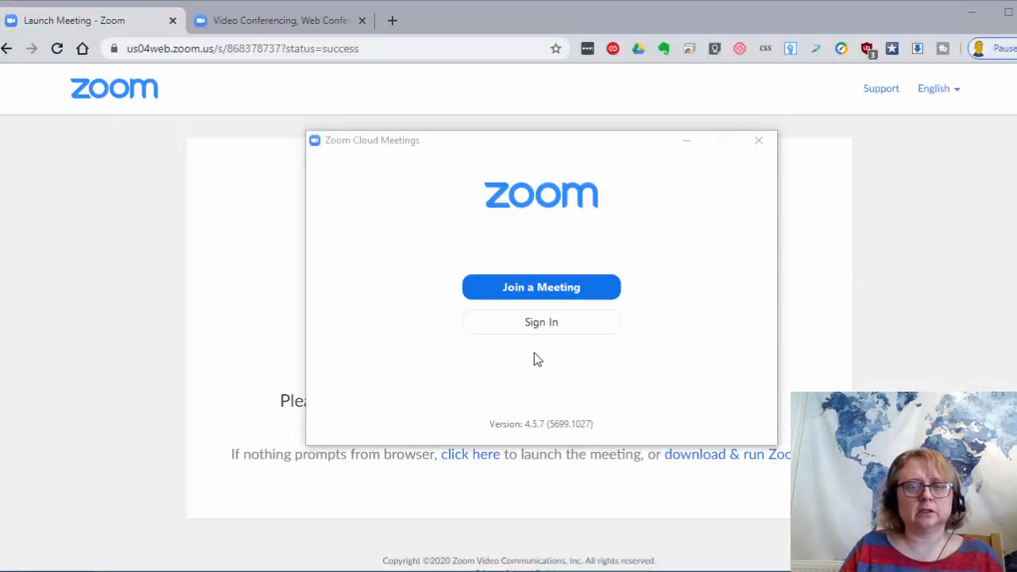
pyautogui.click(759, 141)
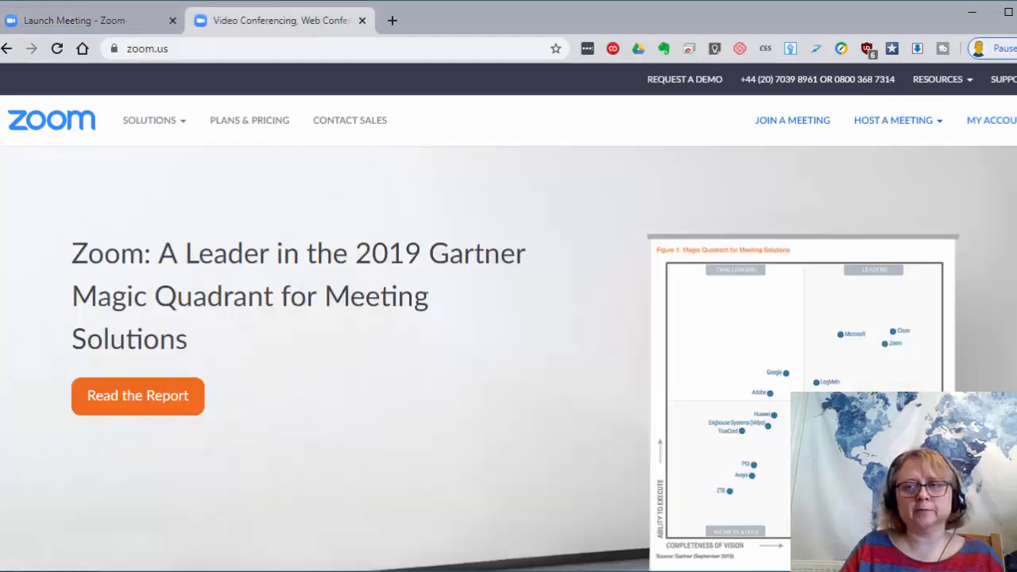
# Check the options for hosting a meeting on the zoom.us home page and open the page for joining a meeting
pyautogui.click(942, 127)
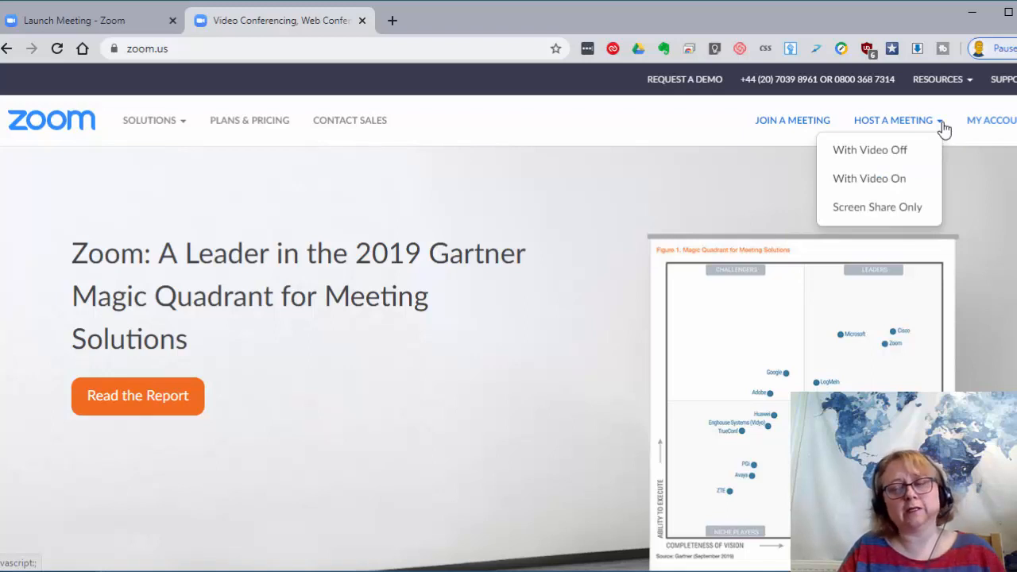
pyautogui.click(788, 131)
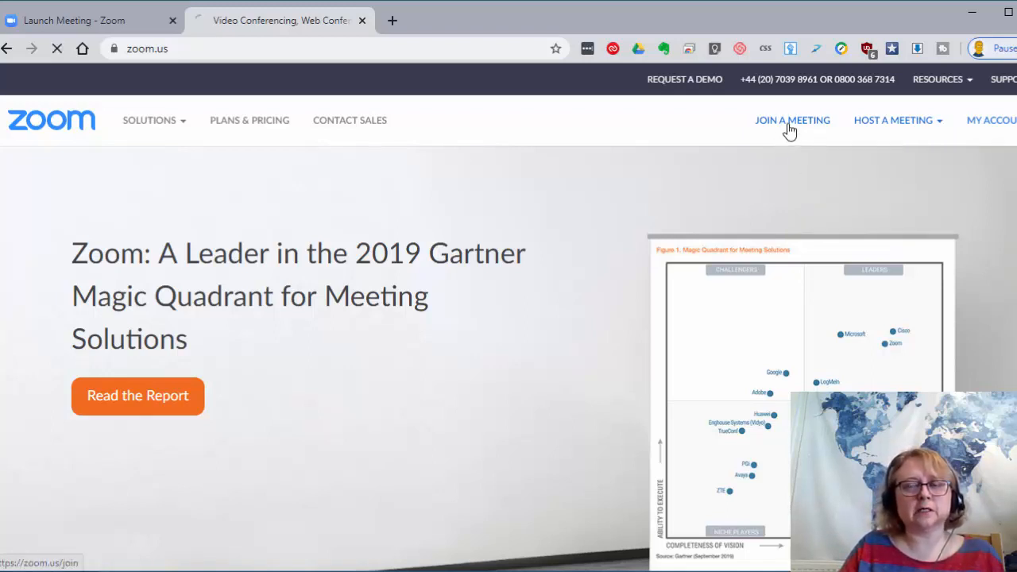